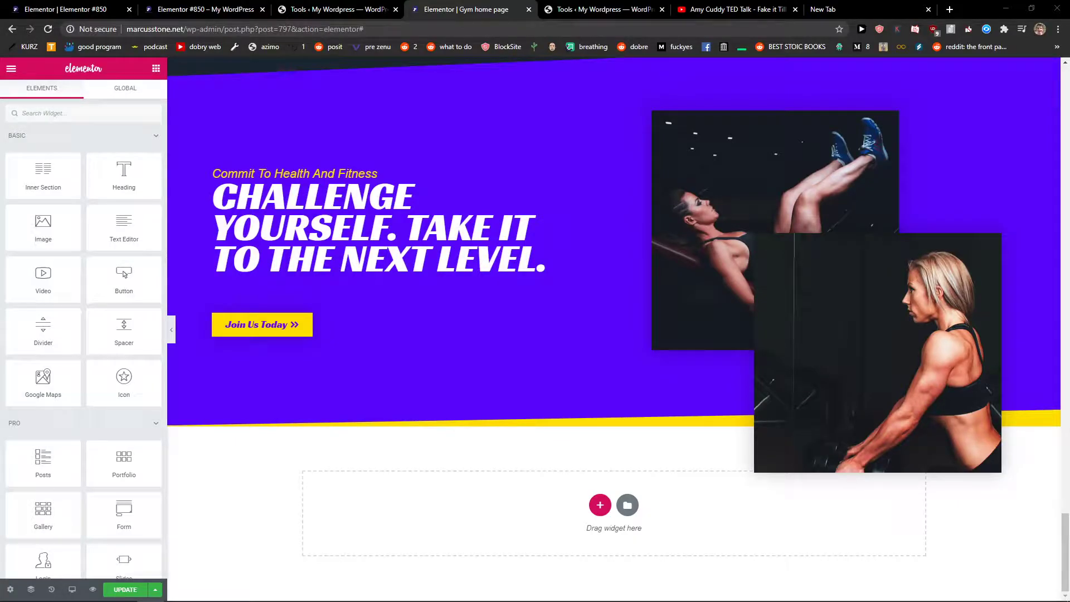
scroll(328, 470, down, 5)
scroll(328, 469, up, 10)
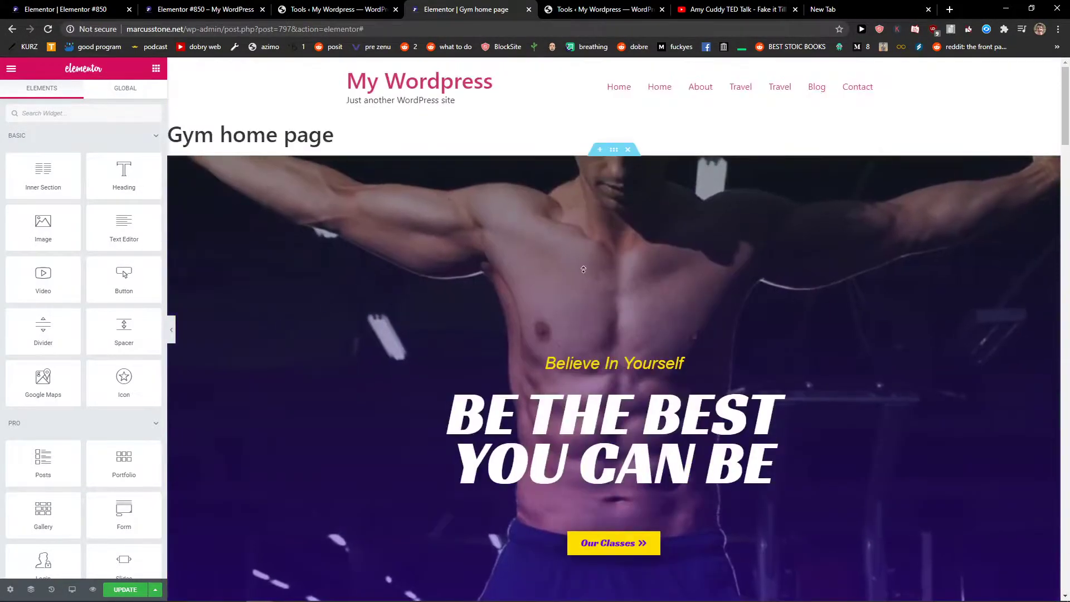
scroll(328, 469, down, 6)
scroll(282, 423, down, 6)
scroll(281, 422, down, 6)
scroll(282, 423, down, 5)
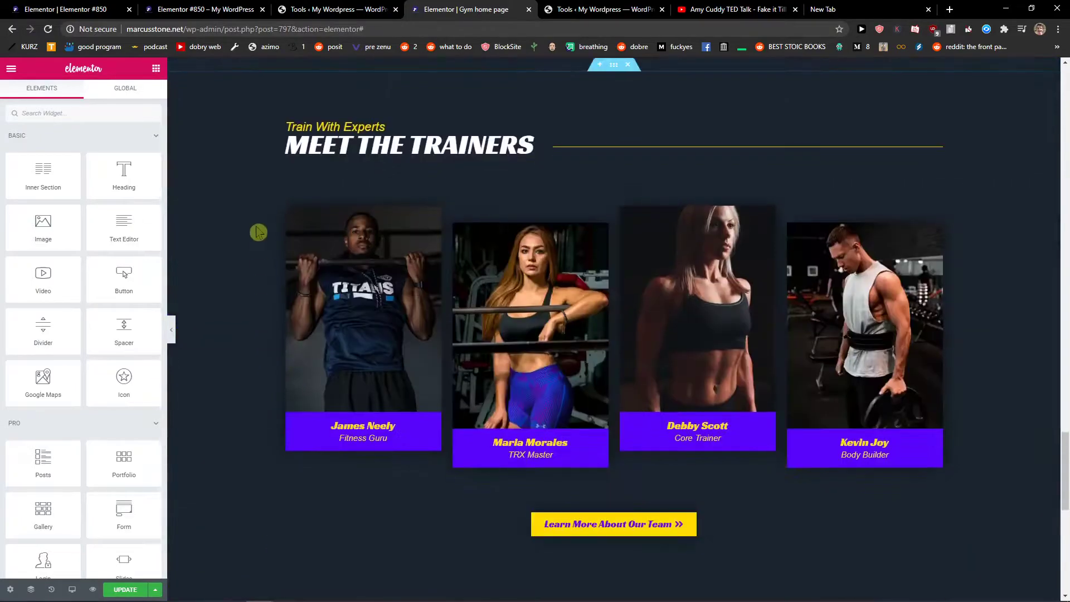
scroll(256, 231, down, 5)
scroll(178, 404, down, 3)
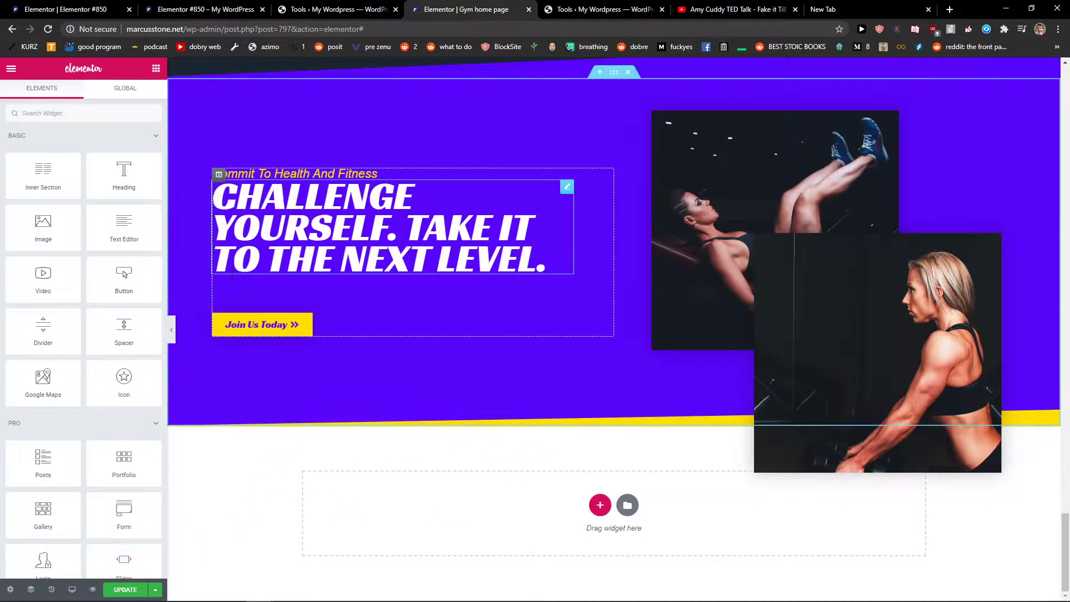
- Dismiss the shortcut notes and filter the Blocks library to the 404 Page category
click(181, 552)
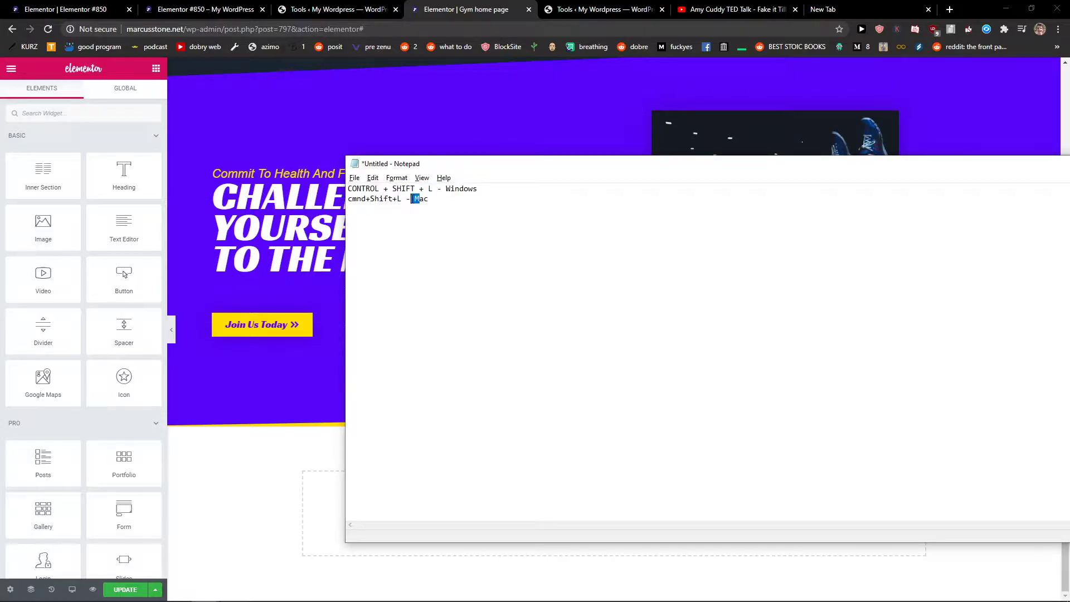
click(221, 522)
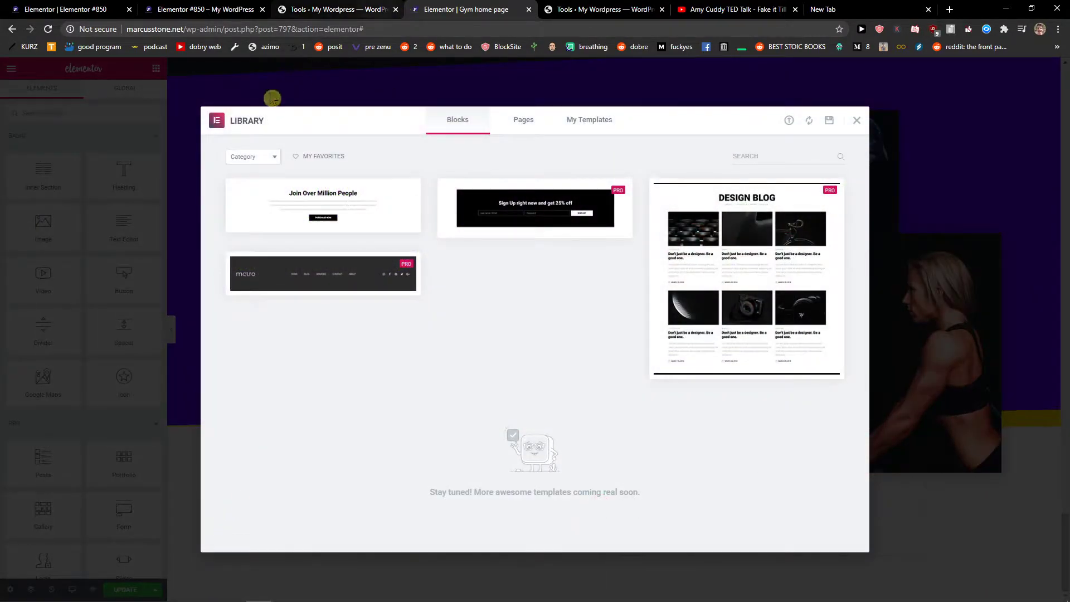
click(253, 156)
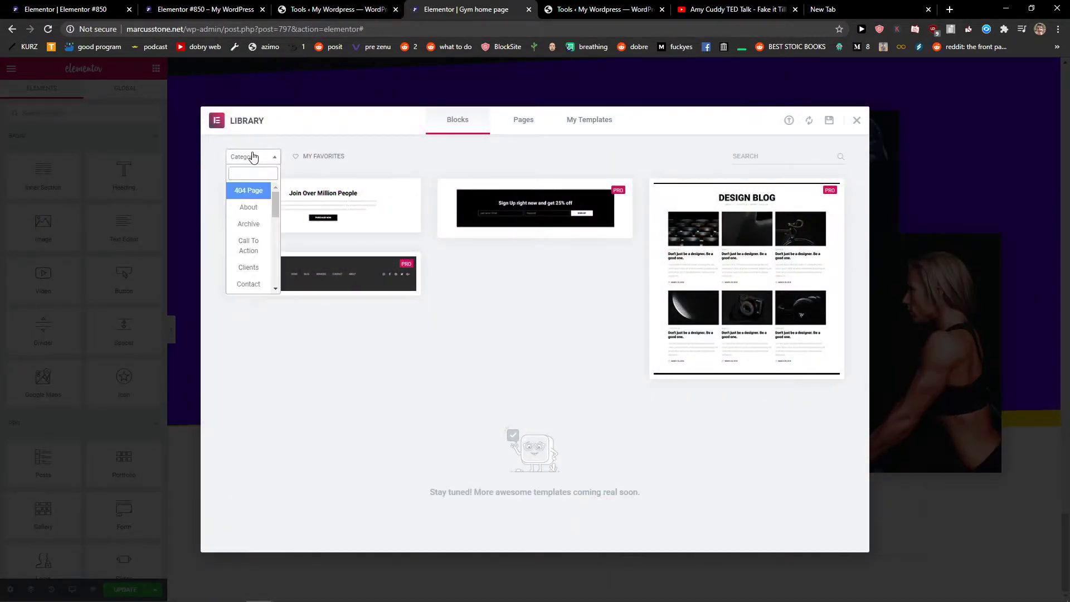
click(253, 192)
click(265, 159)
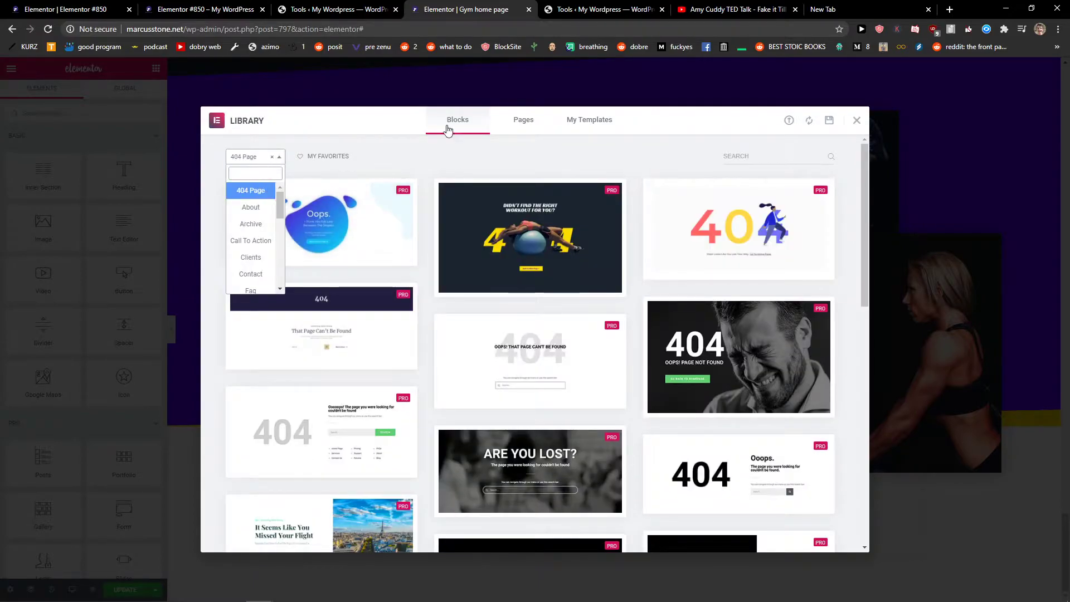
click(251, 191)
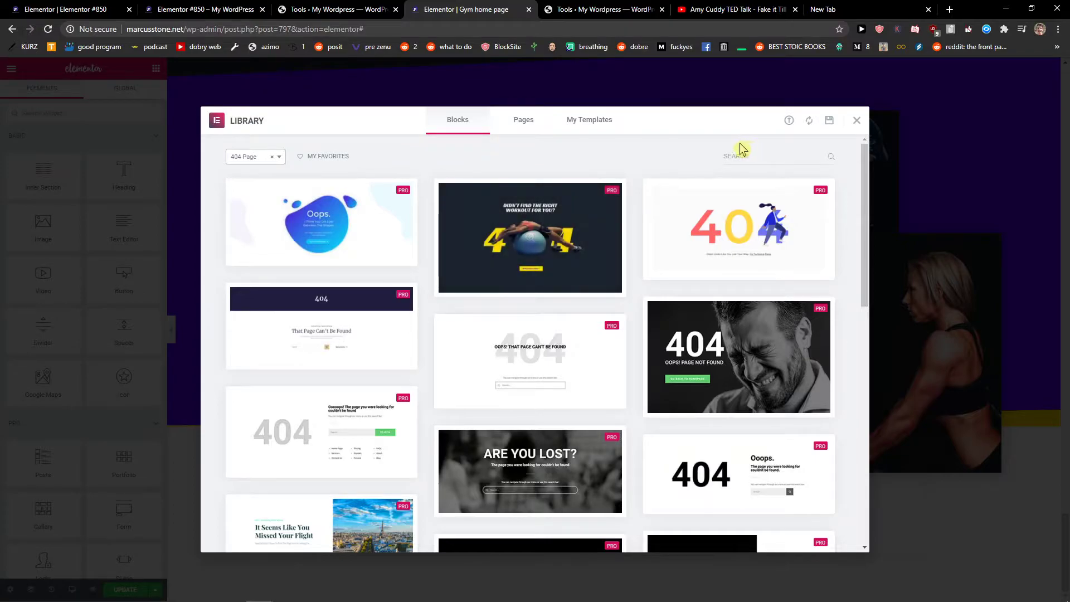
mouse_move(529, 237)
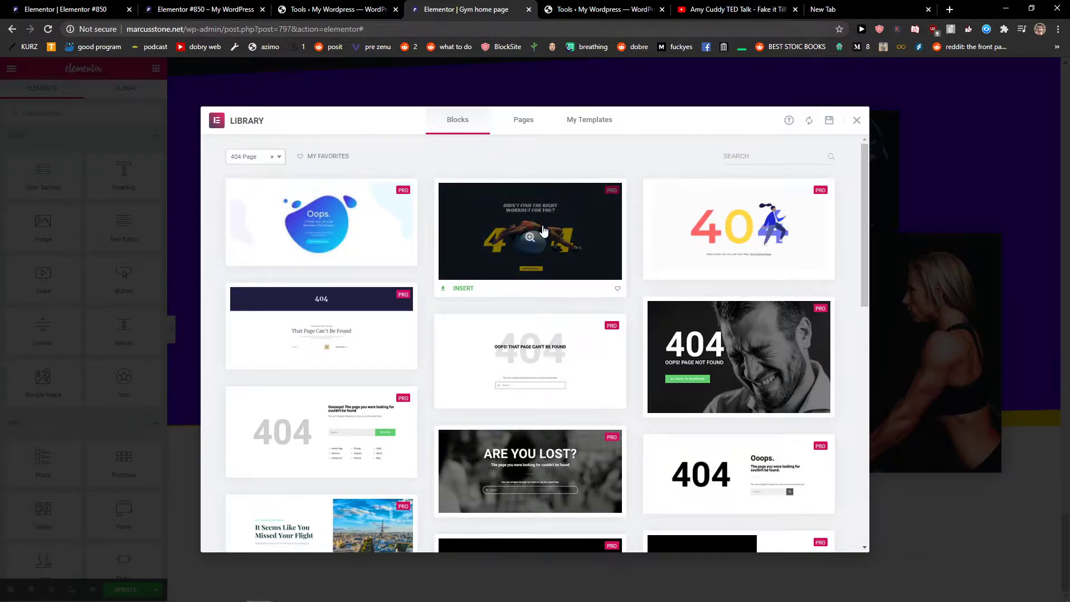
- Insert the 'Didn't find the right workout for you?' 404 template, importing its document settings
click(541, 233)
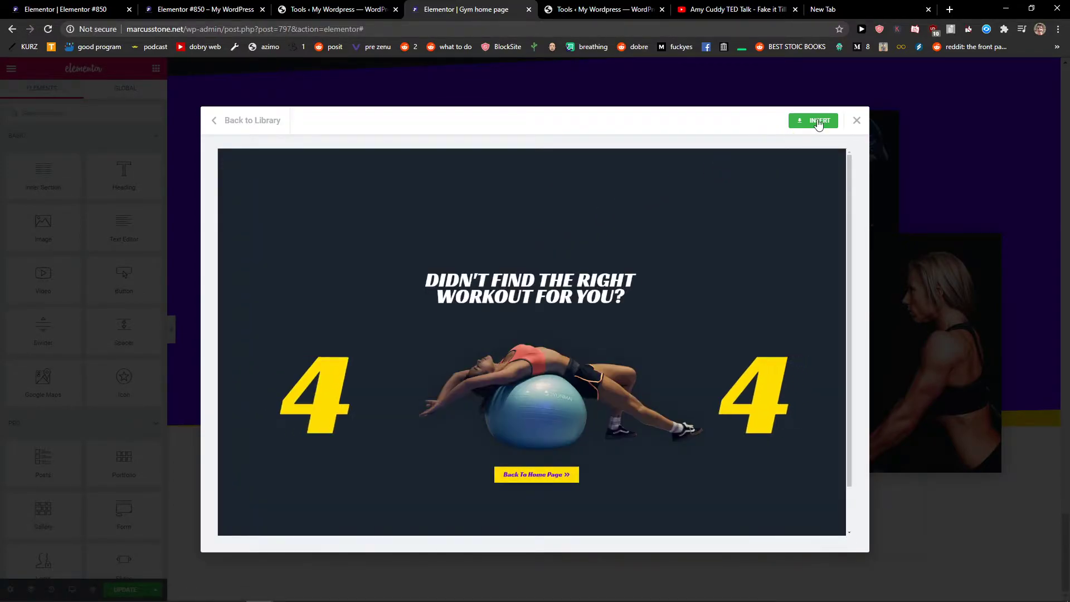
click(818, 122)
click(577, 367)
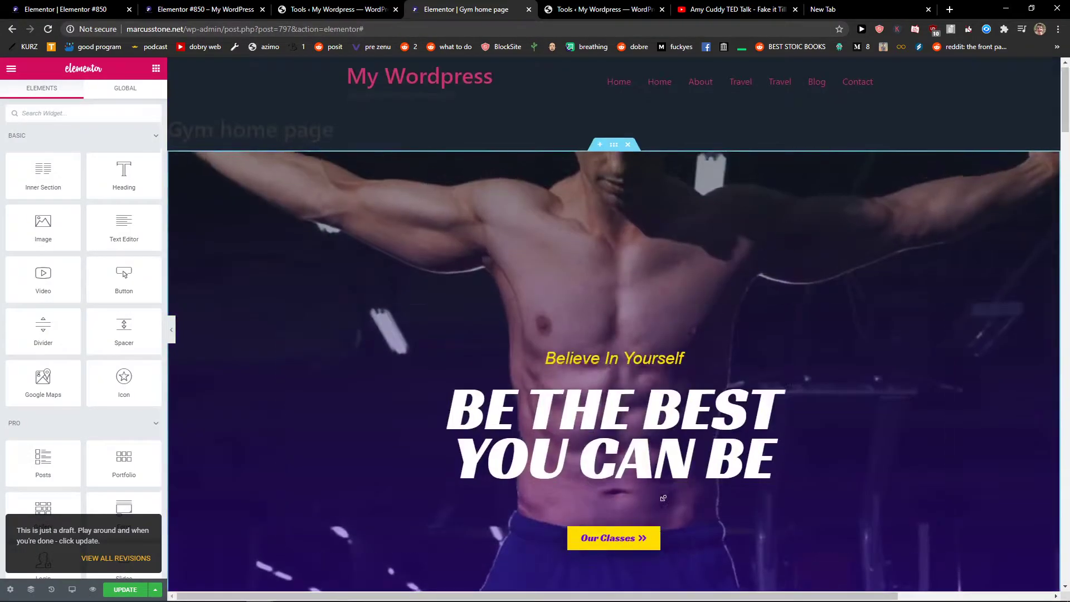
scroll(686, 325, down, 10)
scroll(681, 446, up, 2)
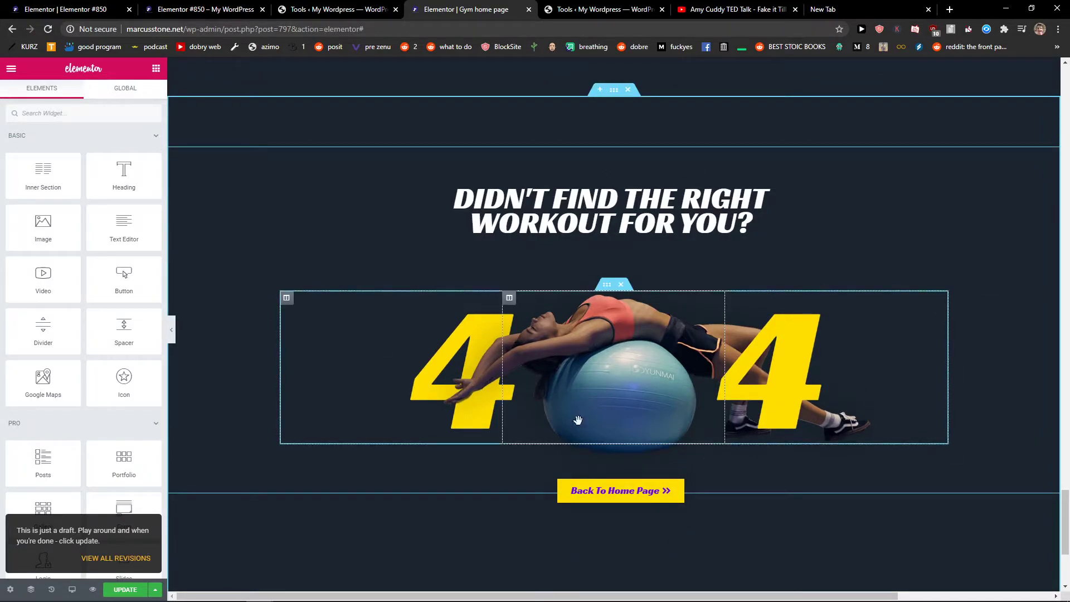
- Switch to the WordPress admin and go to the Pages list
click(333, 9)
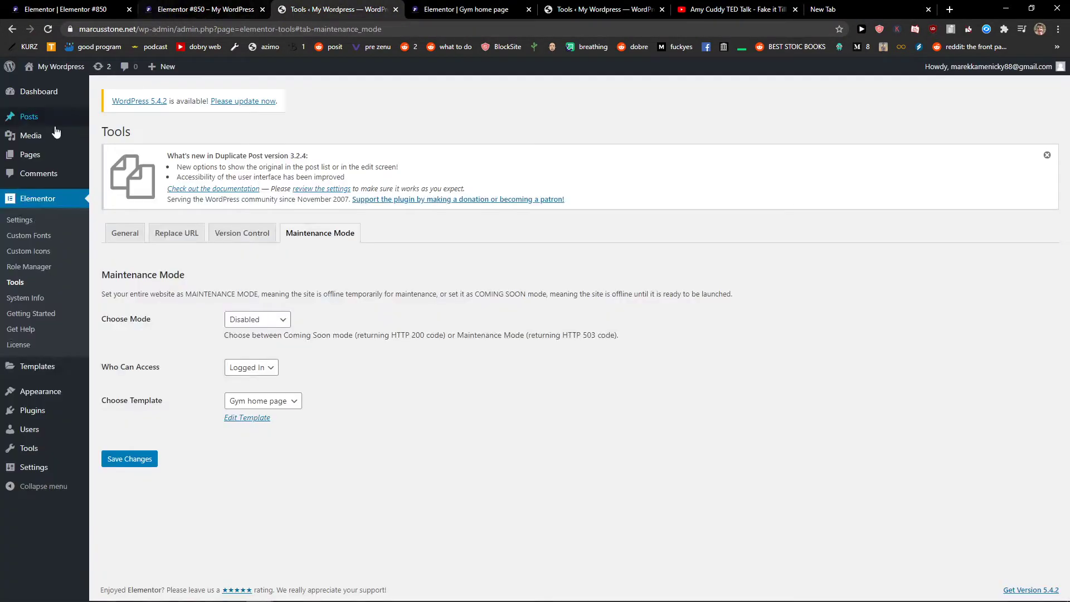
click(30, 155)
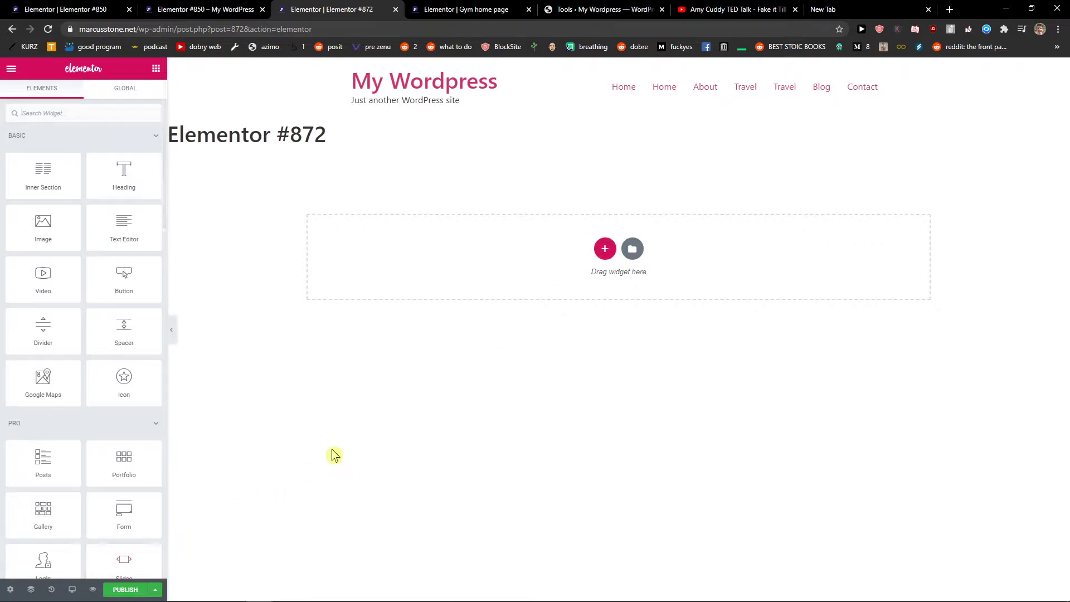
- Open the template library (Ctrl+Shift+L), filter Blocks to 404 Page, and preview the workout template
key(ctrl+shift+l)
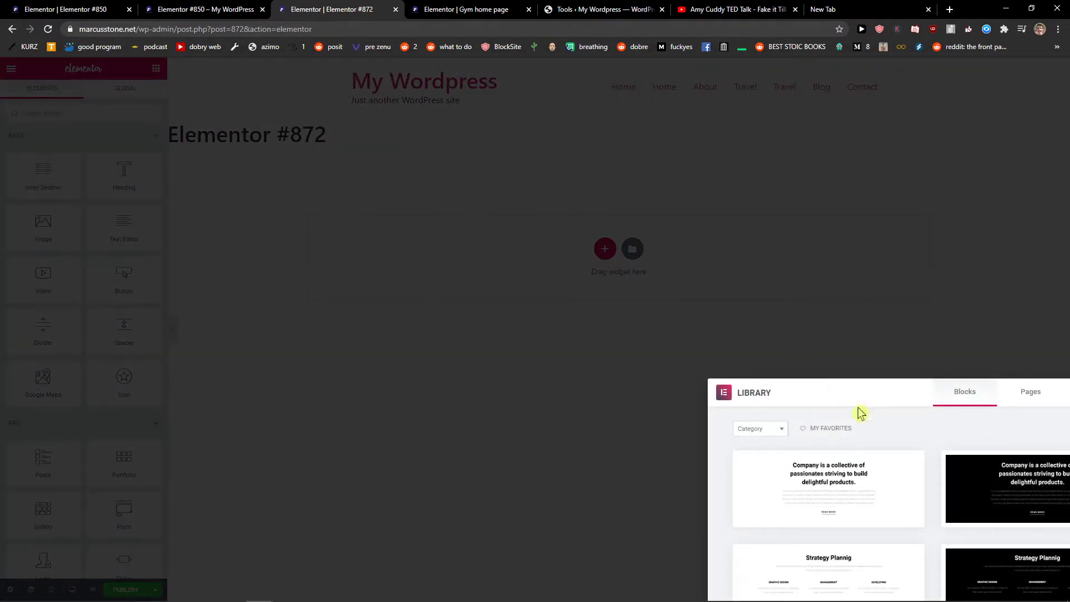
click(781, 428)
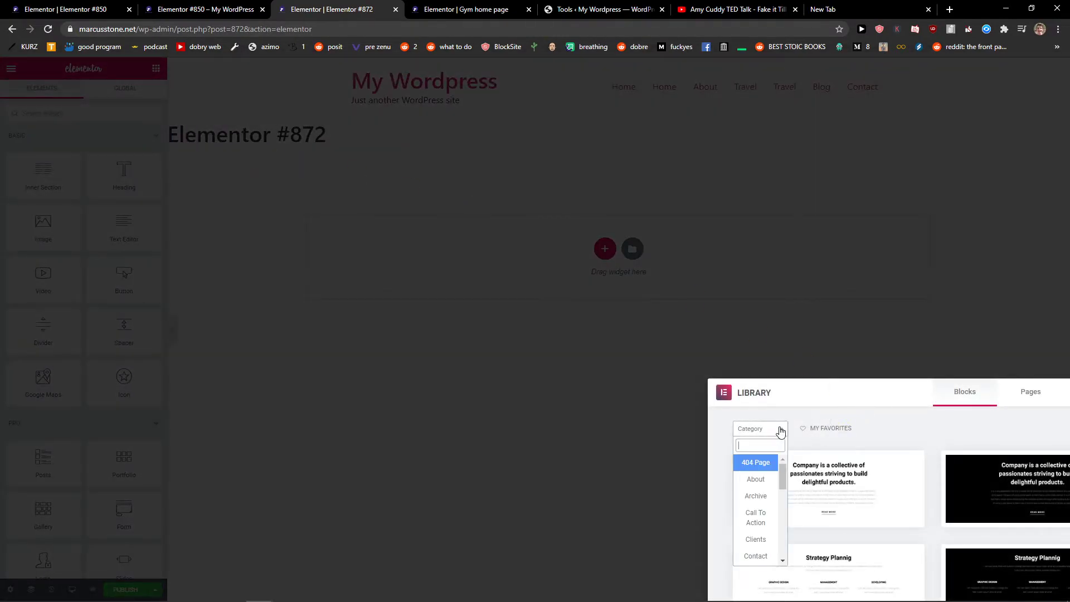
click(761, 478)
click(886, 463)
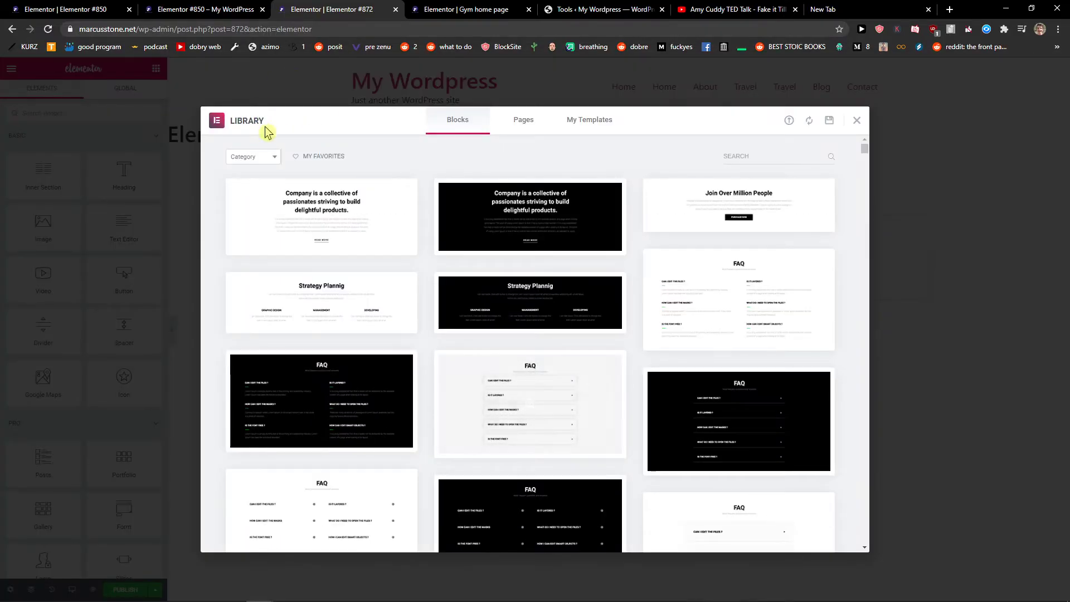
click(253, 156)
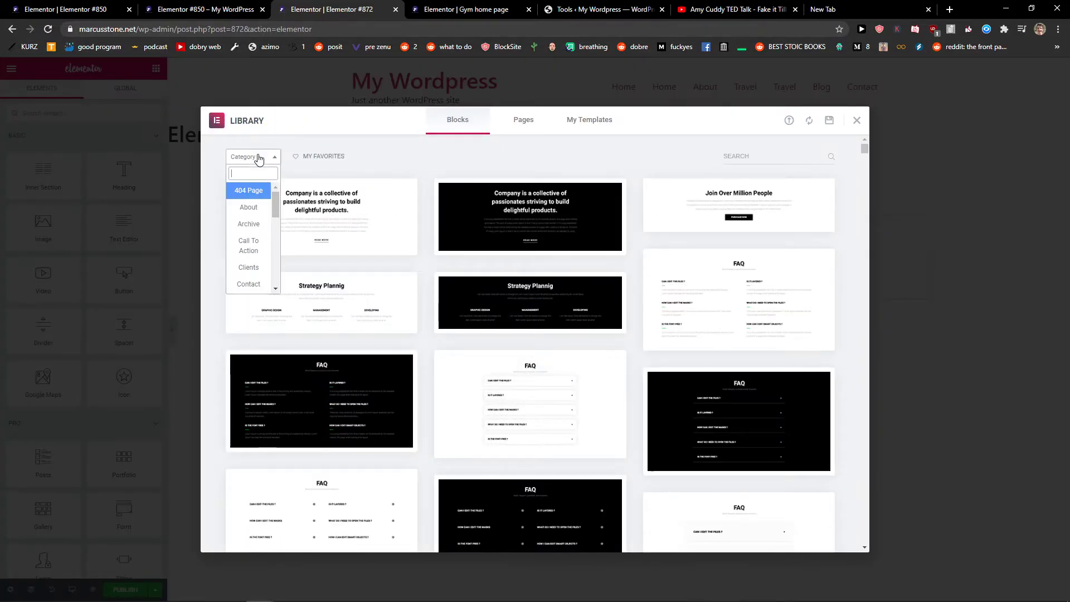
click(249, 190)
click(530, 242)
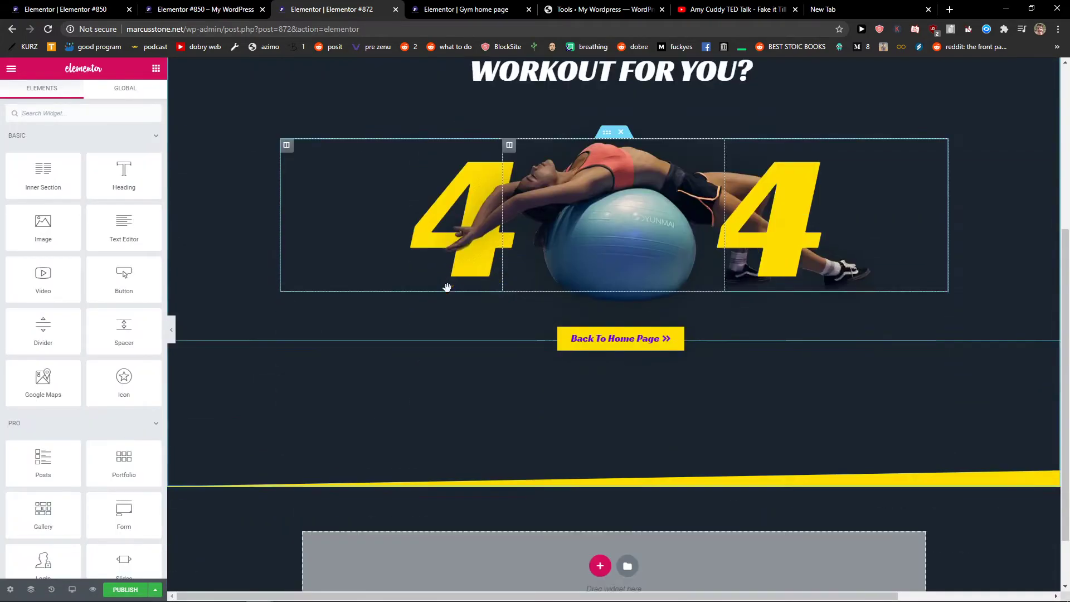
scroll(444, 299, up, 5)
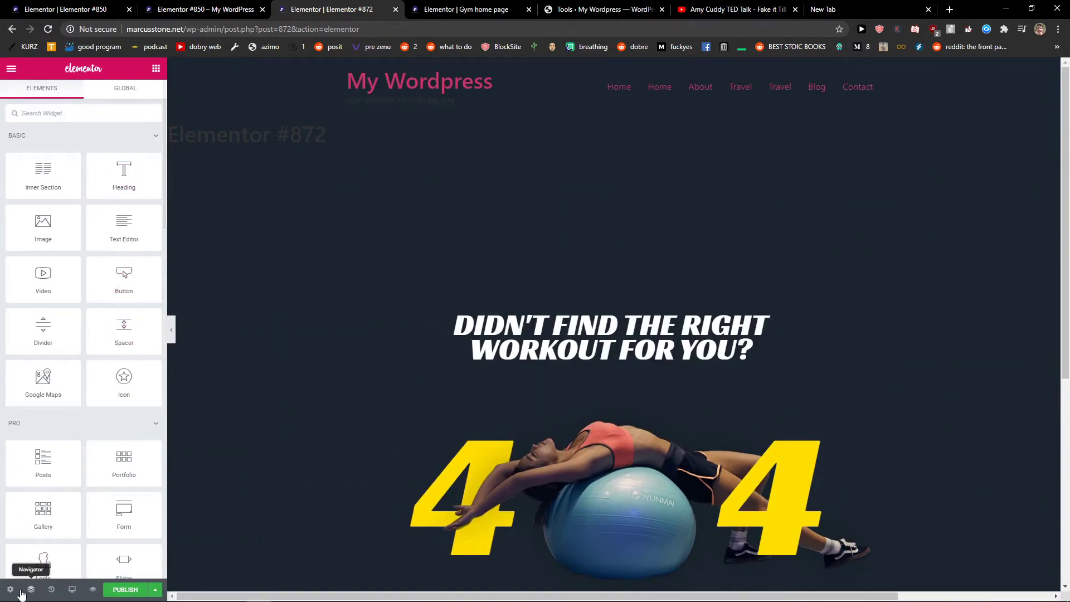
- Set the Page Layout to Elementor Canvas in Page Settings
click(11, 590)
click(117, 337)
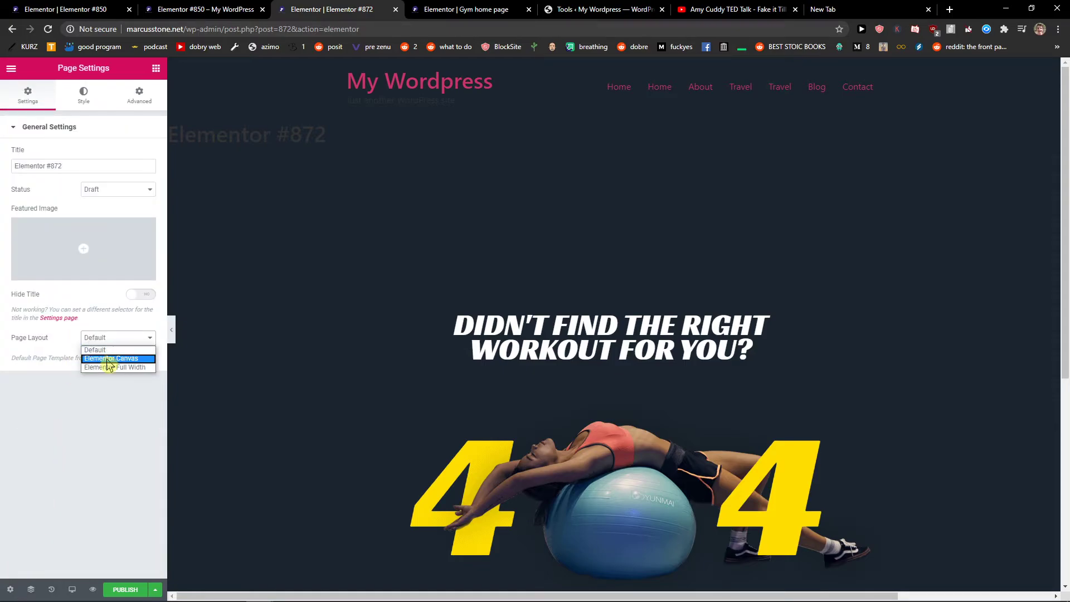
click(109, 360)
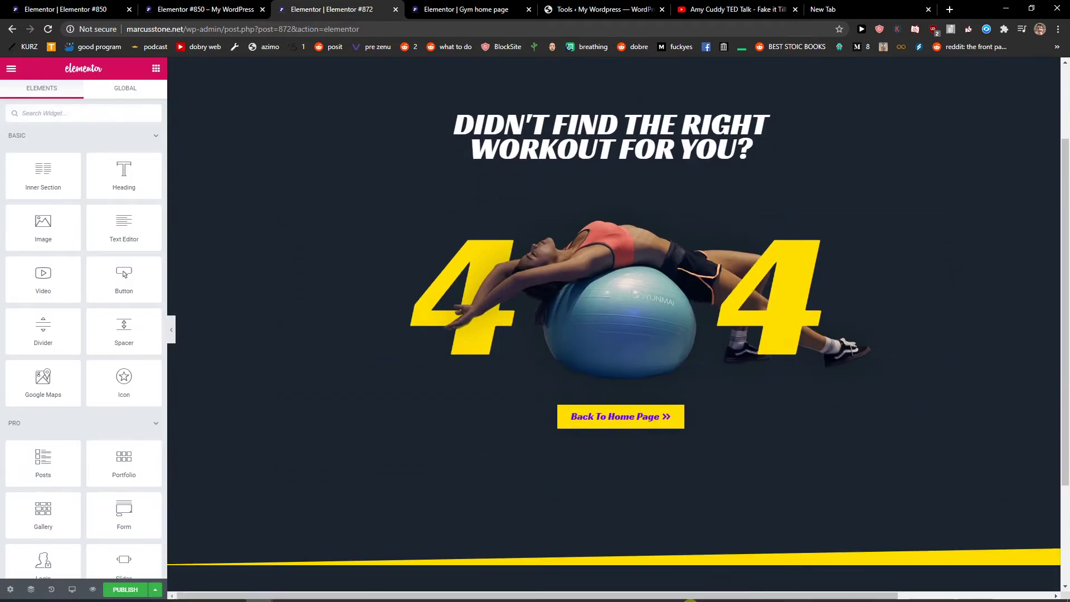
scroll(535, 417, down, 3)
scroll(275, 489, up, 3)
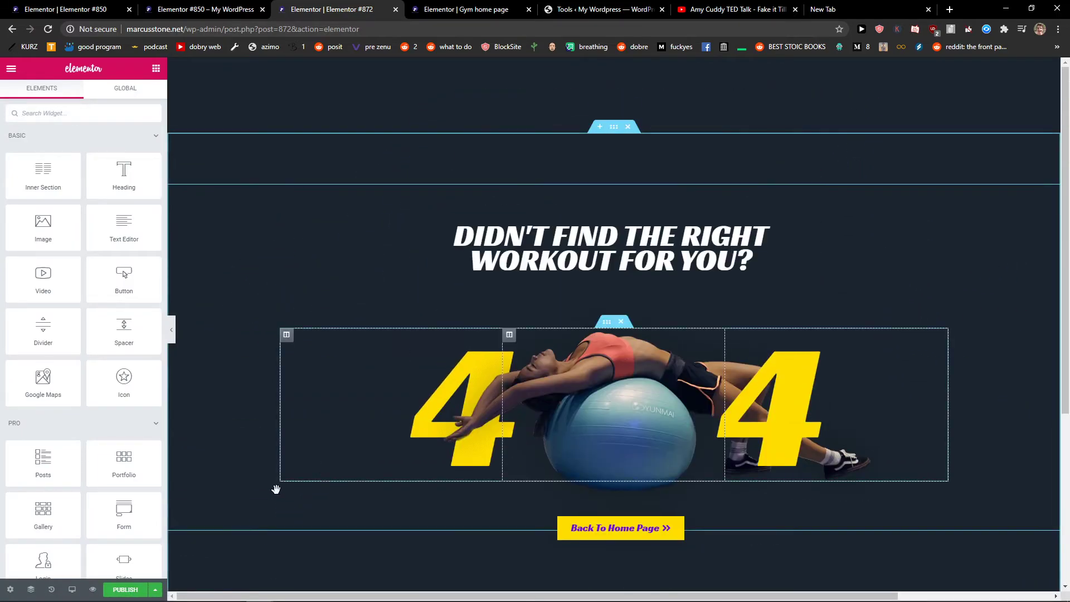
- Preview the live 404 page and follow its Back To Home Page link
click(92, 591)
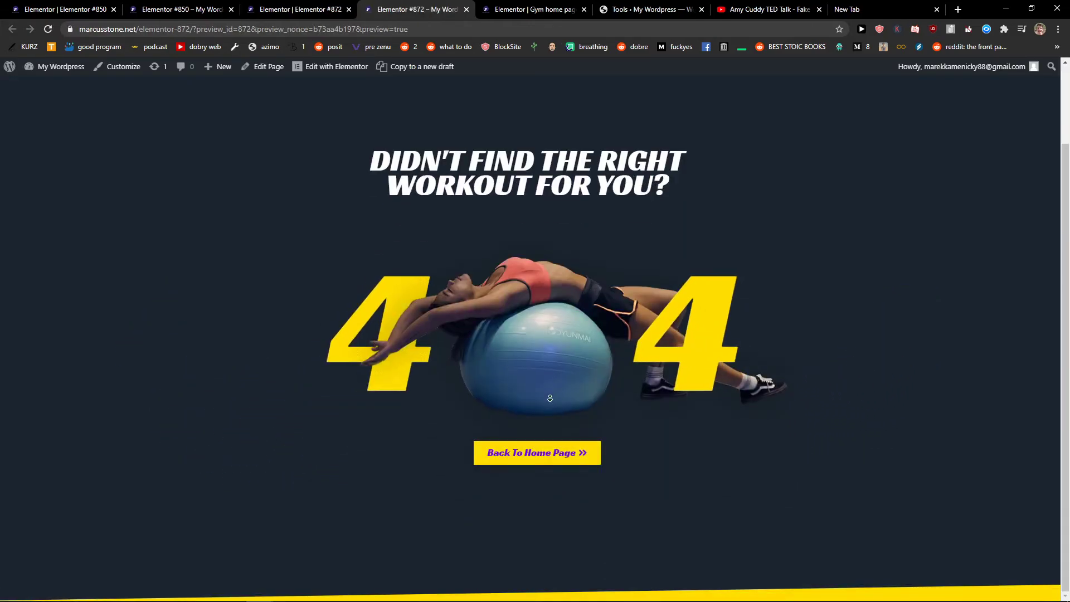
scroll(551, 158, up, 1)
scroll(550, 159, down, 1)
scroll(496, 246, up, 1)
scroll(421, 384, down, 1)
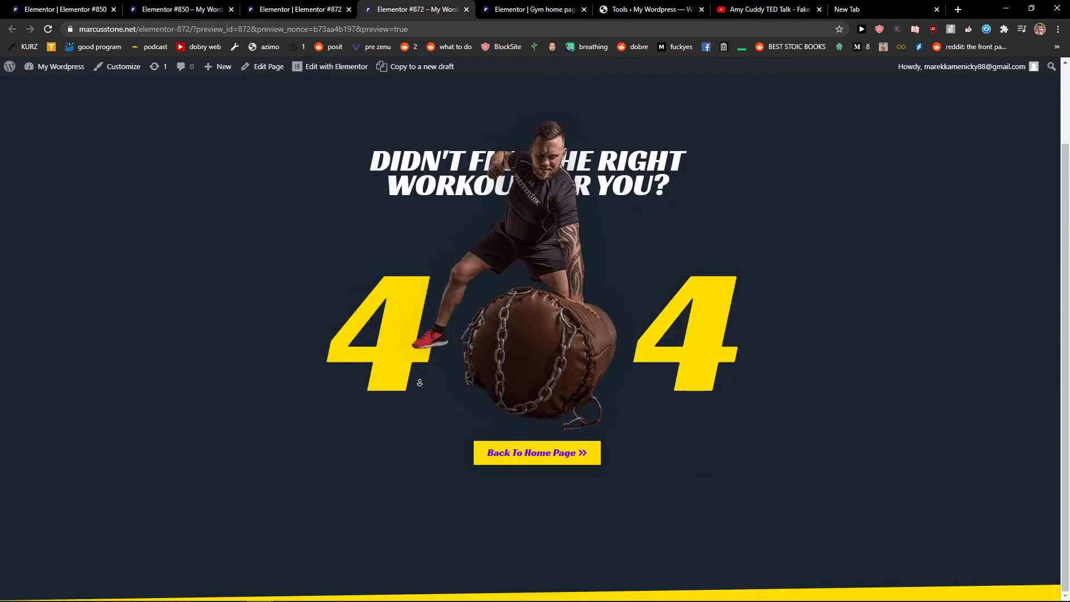
scroll(429, 201, up, 1)
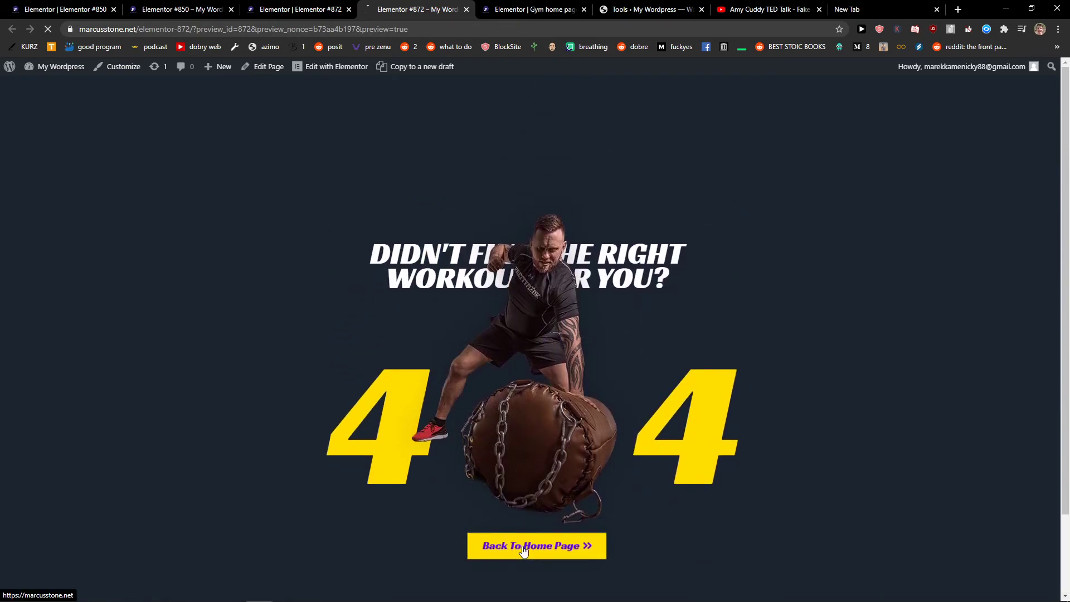
click(523, 547)
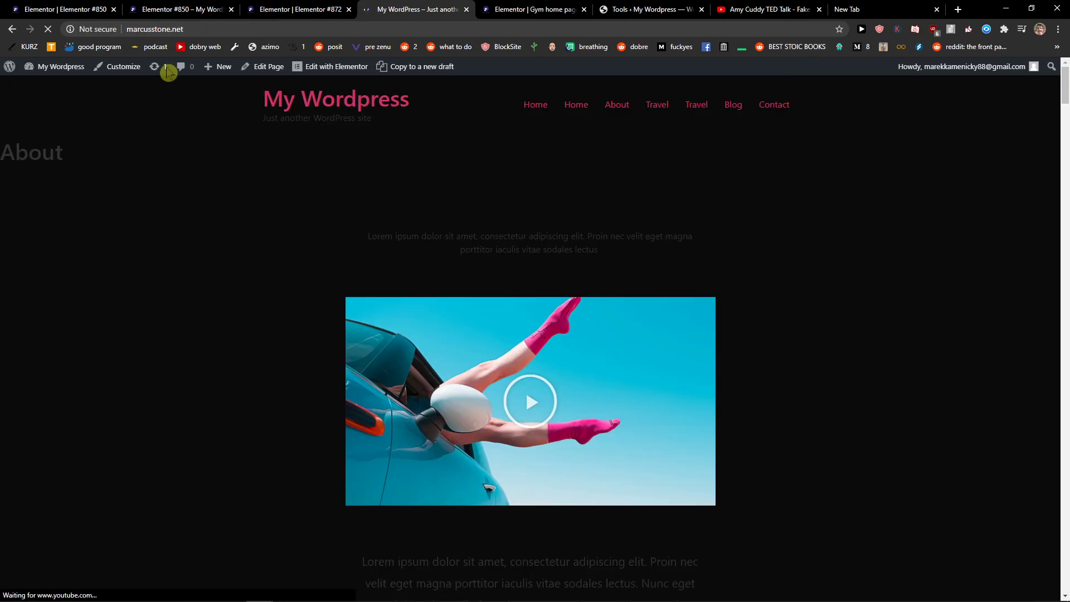